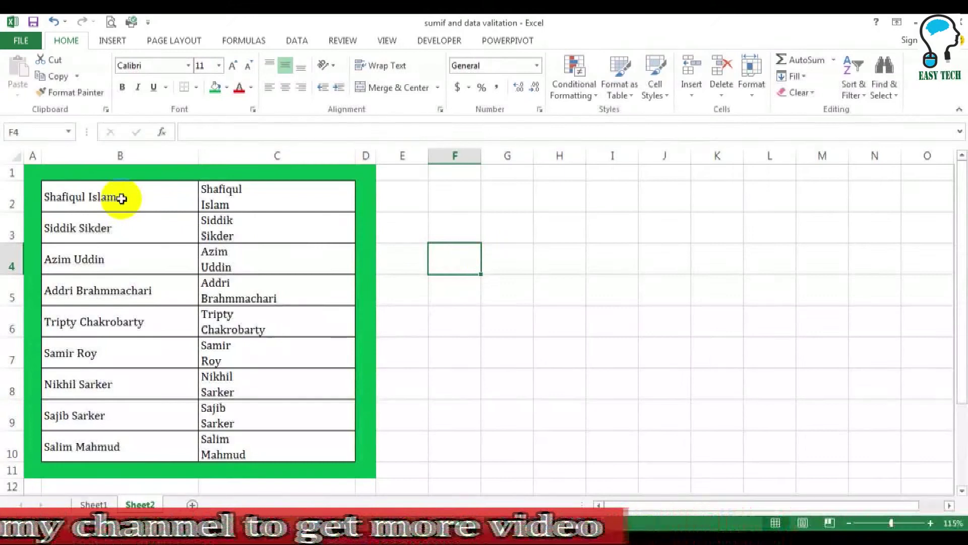
Compare the single-line names in column B with the two-line versions in column C.
{"action": "left_click_drag", "start_coordinate": [121, 198], "coordinate": [112, 447]}
{"action": "mouse_move", "coordinate": [77, 202]}
{"action": "left_mouse_down"}
{"action": "mouse_move", "coordinate": [70, 432]}
{"action": "mouse_move", "coordinate": [97, 218]}
{"action": "mouse_move", "coordinate": [92, 194]}
{"action": "mouse_move", "coordinate": [76, 198]}
{"action": "left_mouse_up"}
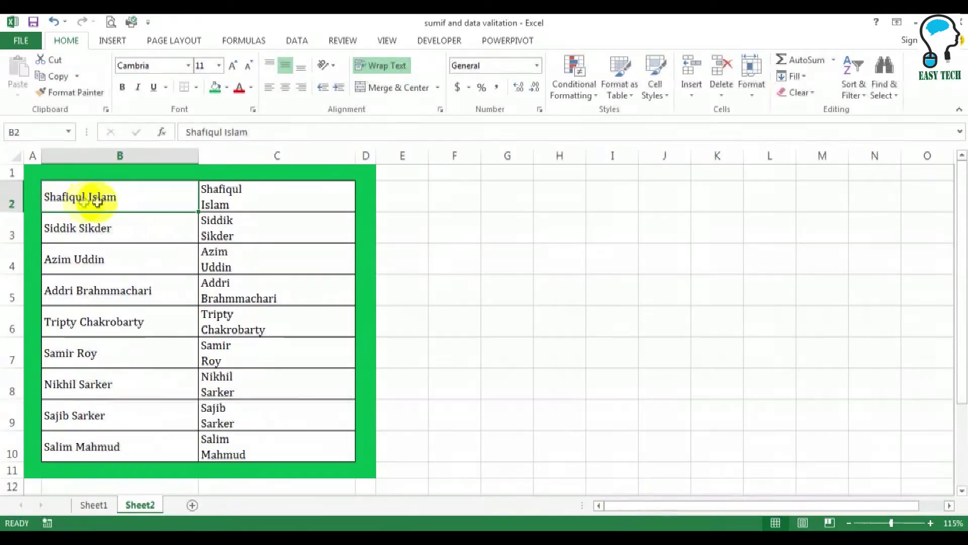
{"action": "left_click", "coordinate": [220, 191]}
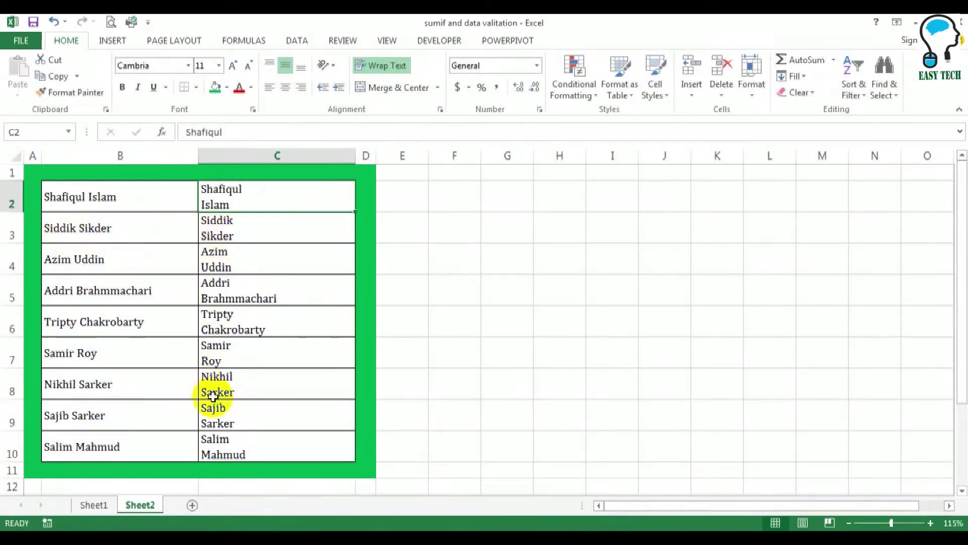
{"action": "left_click", "coordinate": [227, 257]}
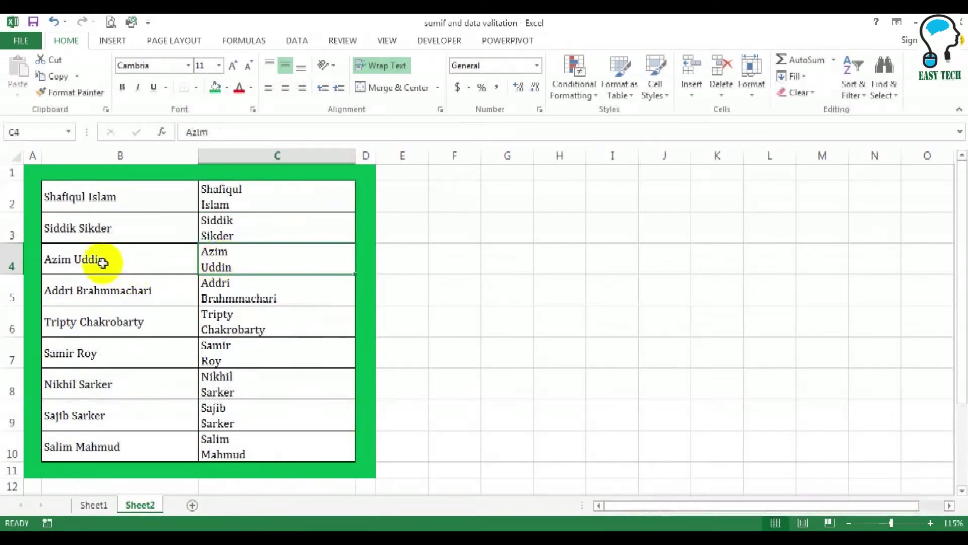
{"action": "left_click", "coordinate": [102, 262]}
{"action": "left_click", "coordinate": [251, 232]}
{"action": "left_click", "coordinate": [113, 218]}
{"action": "left_click", "coordinate": [158, 202]}
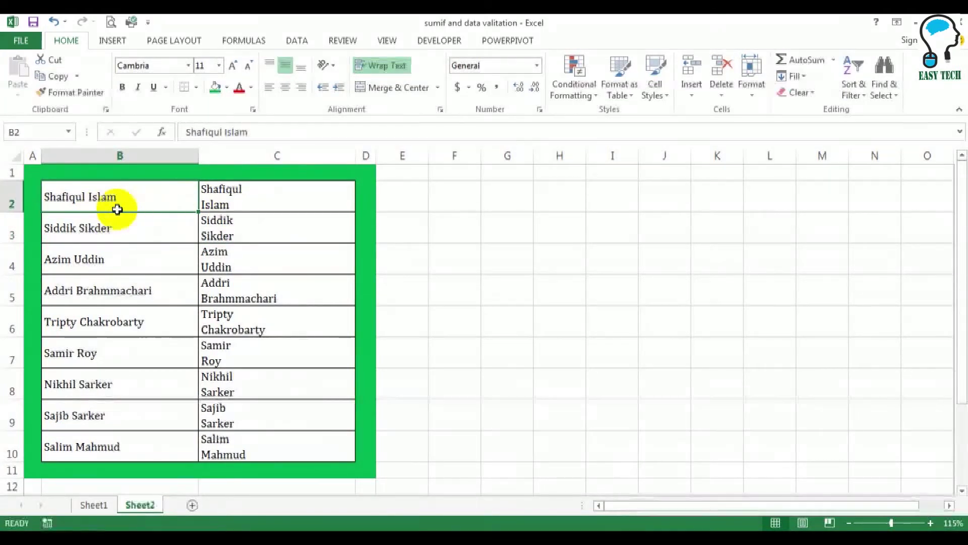
{"action": "left_click", "coordinate": [215, 201]}
{"action": "left_click", "coordinate": [85, 206]}
{"action": "left_click", "coordinate": [79, 234]}
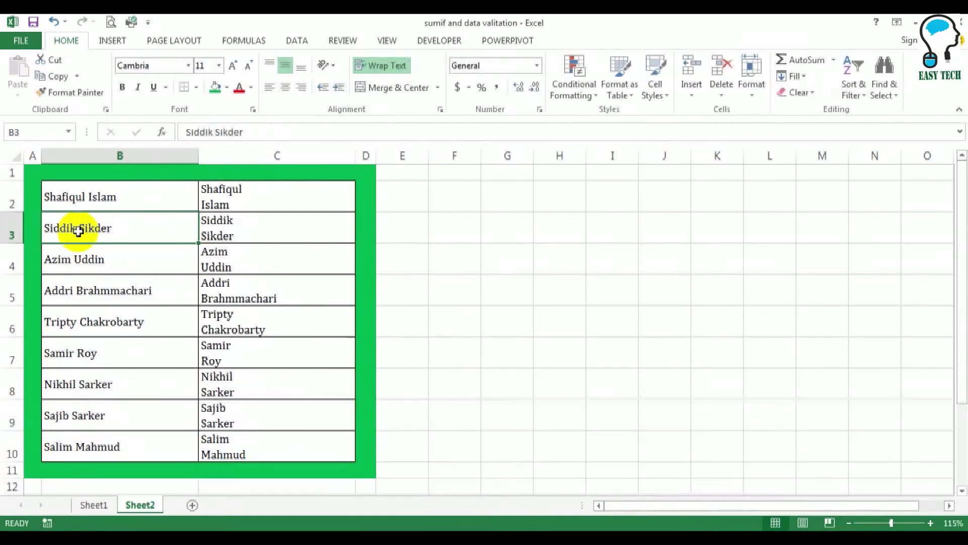
Select the names in B2:B10 and open Find and Replace for replacing, placed clear of the data.
{"action": "left_click_drag", "start_coordinate": [94, 199], "coordinate": [96, 446]}
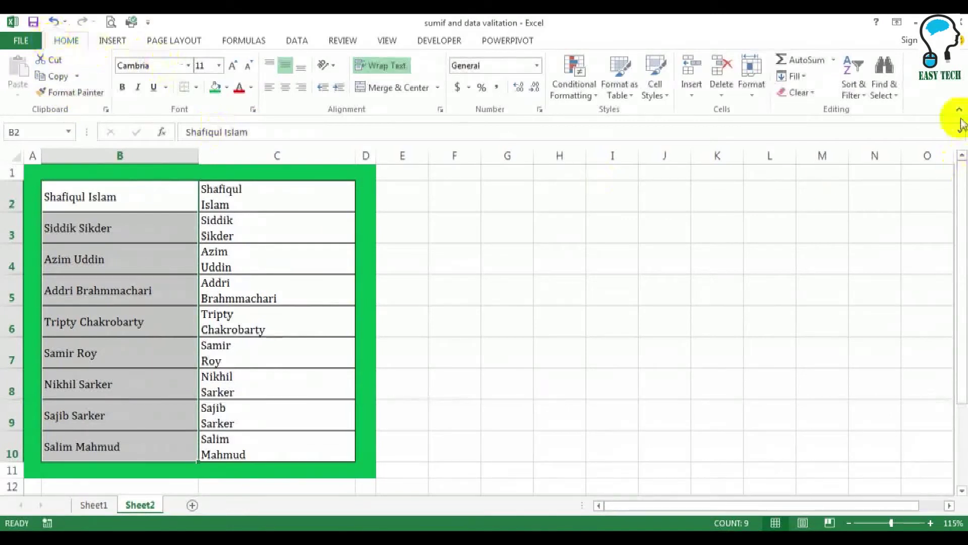
{"action": "left_click", "coordinate": [884, 81]}
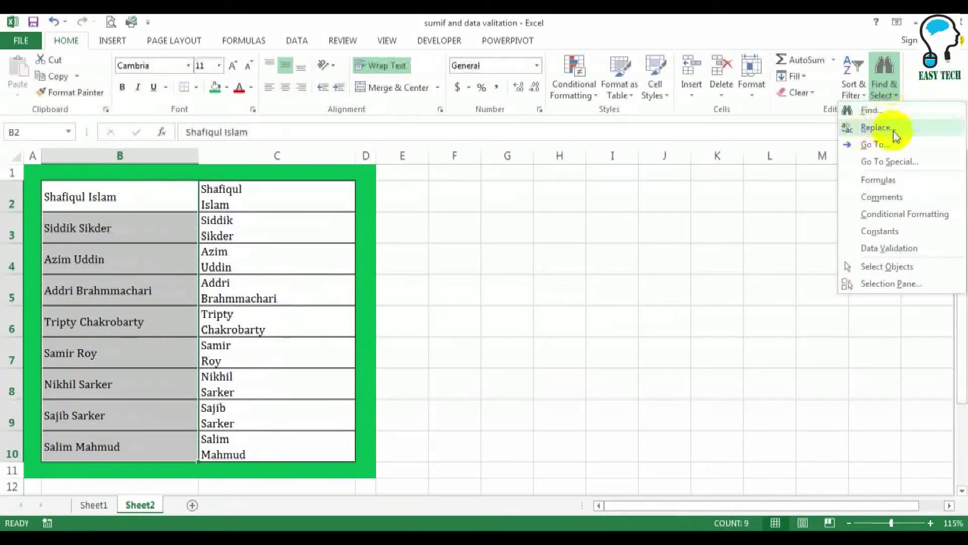
{"action": "left_click", "coordinate": [880, 129]}
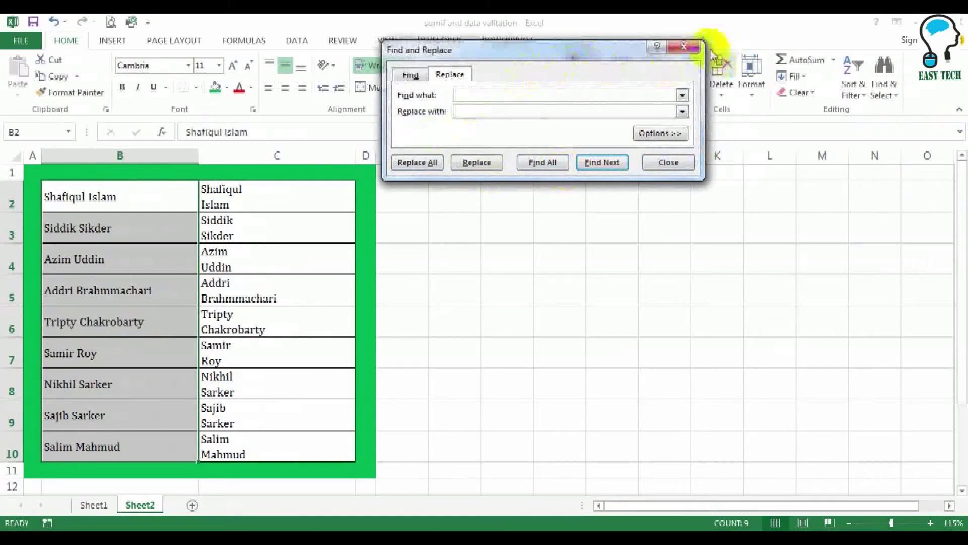
{"action": "left_click", "coordinate": [692, 50]}
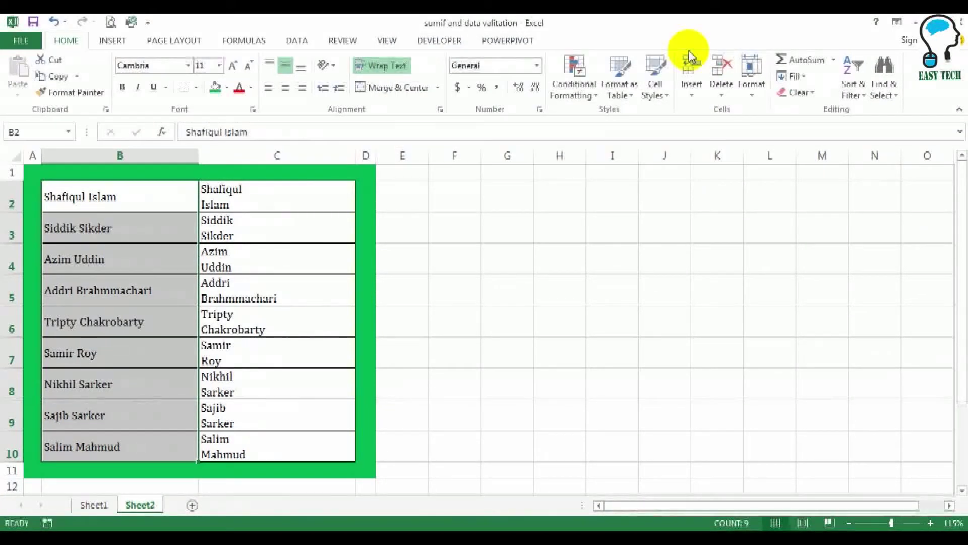
{"action": "key", "text": "ctrl+h"}
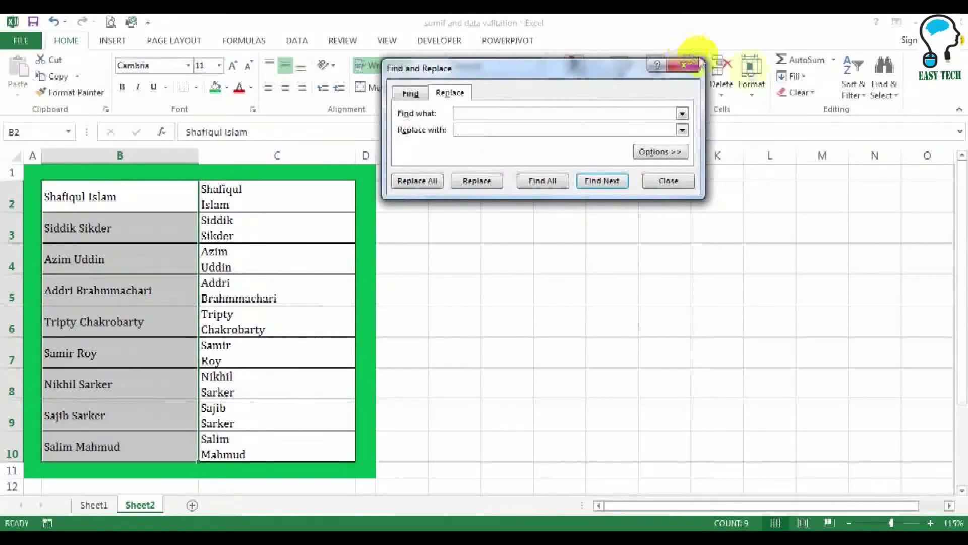
{"action": "left_click_drag", "start_coordinate": [516, 76], "coordinate": [514, 250]}
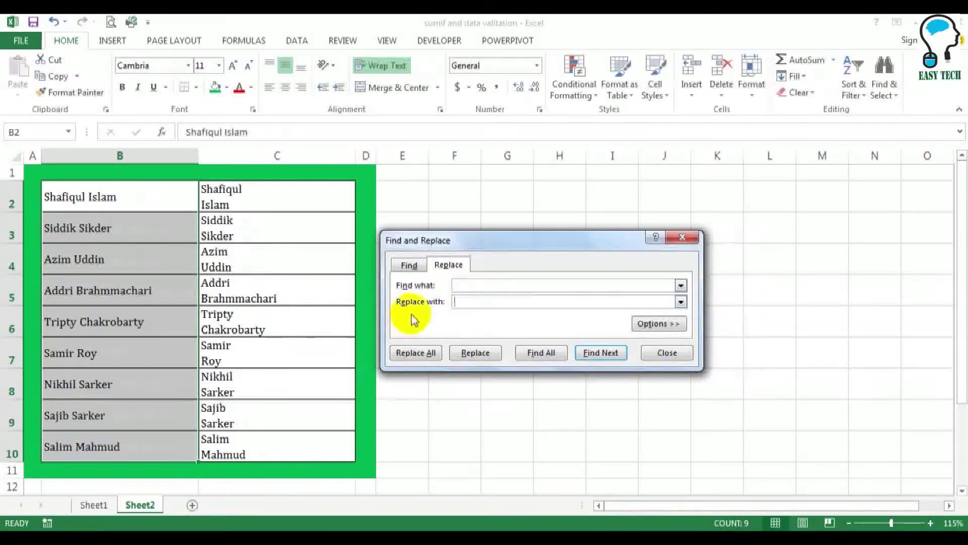
Try a manual line break between the first and last name in cell B2.
{"action": "double_click", "coordinate": [89, 197]}
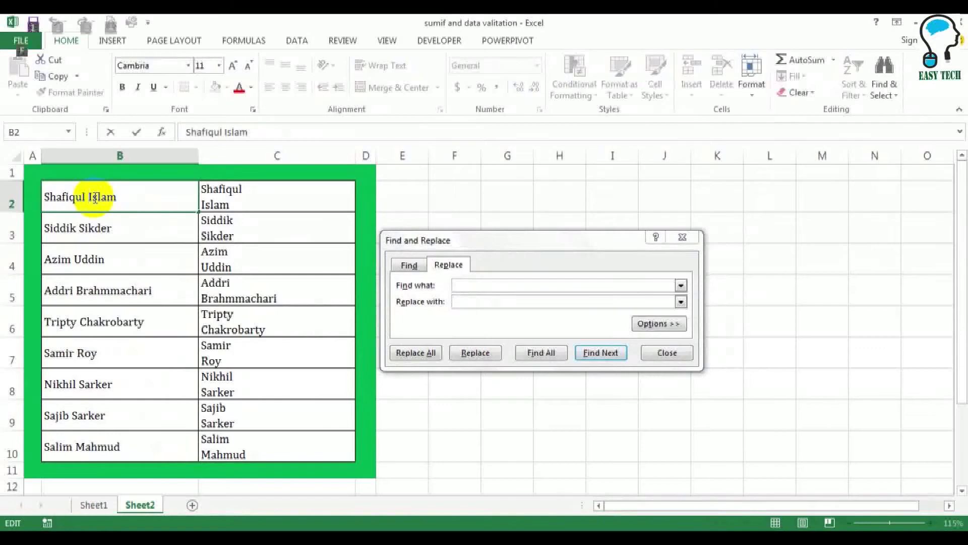
{"action": "key", "text": "alt+Return"}
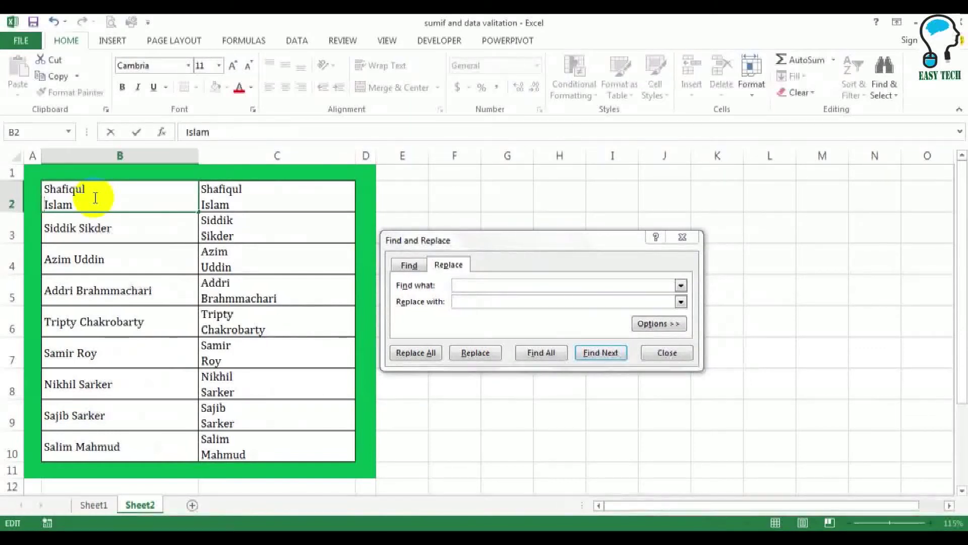
{"action": "key", "text": "BackSpace"}
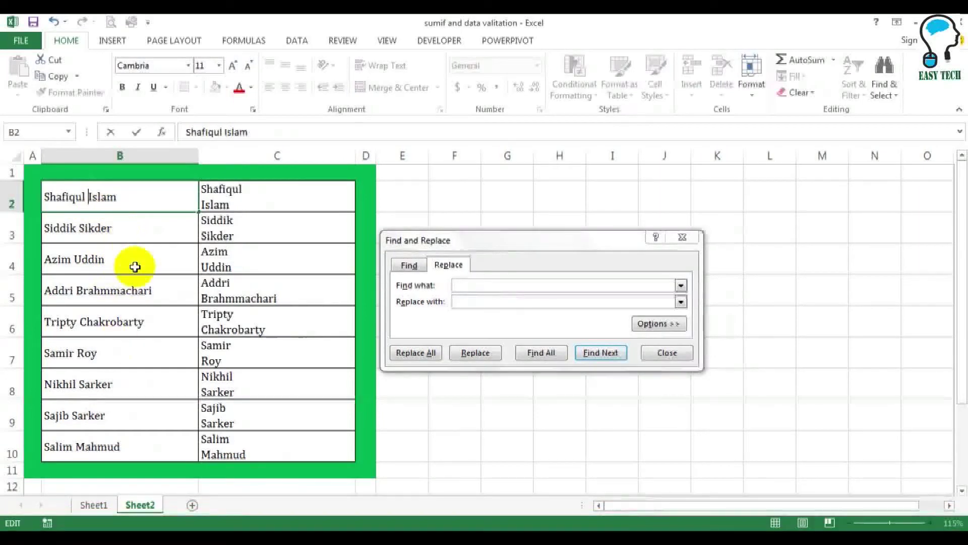
Replace every space in the names in B2:B10 with a line break.
{"action": "left_click", "coordinate": [459, 286]}
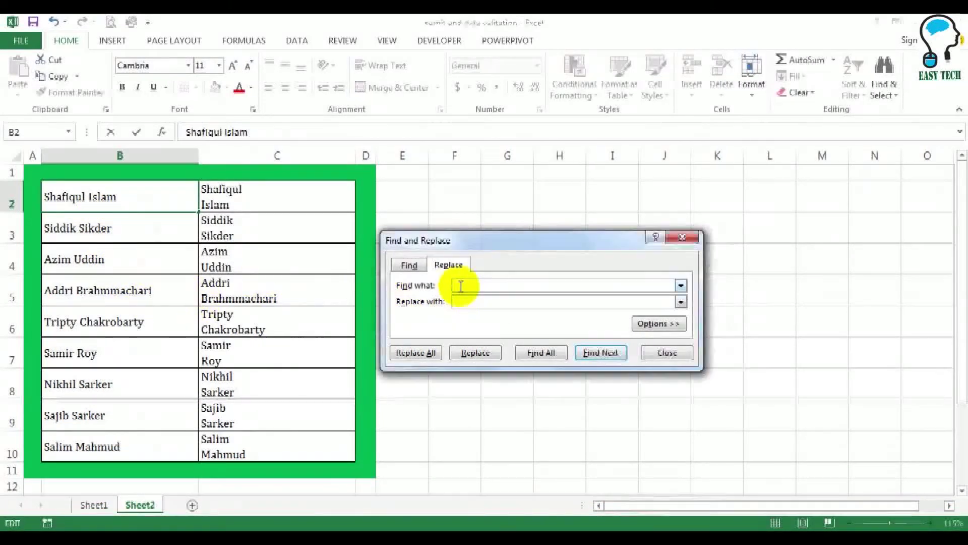
{"action": "left_click", "coordinate": [462, 302]}
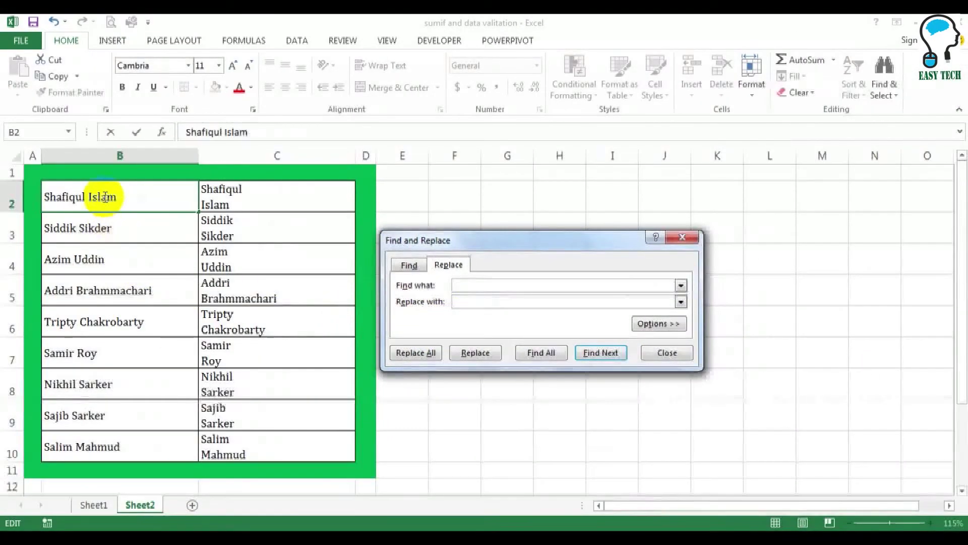
{"action": "left_click", "coordinate": [174, 209]}
{"action": "left_click", "coordinate": [176, 265]}
{"action": "left_click_drag", "start_coordinate": [106, 196], "coordinate": [109, 447]}
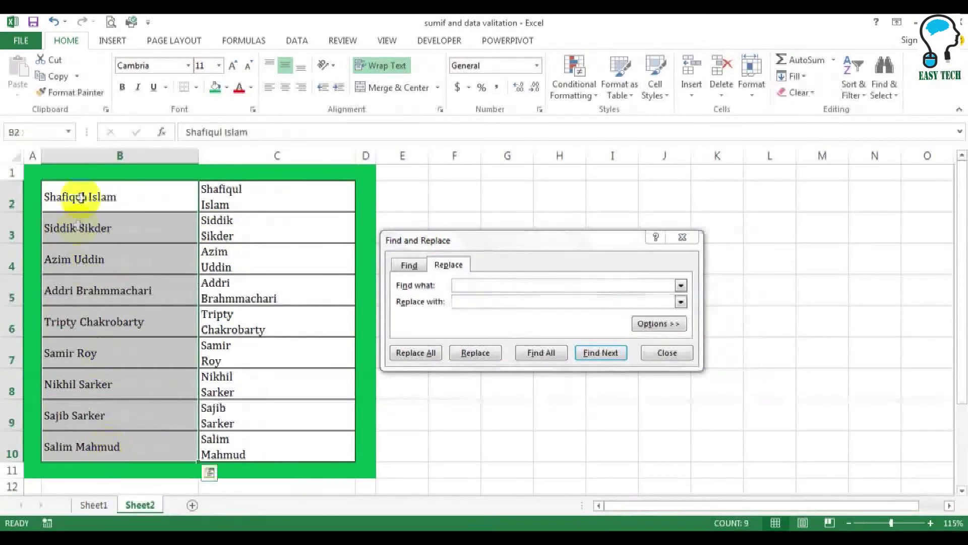
{"action": "left_click", "coordinate": [91, 154]}
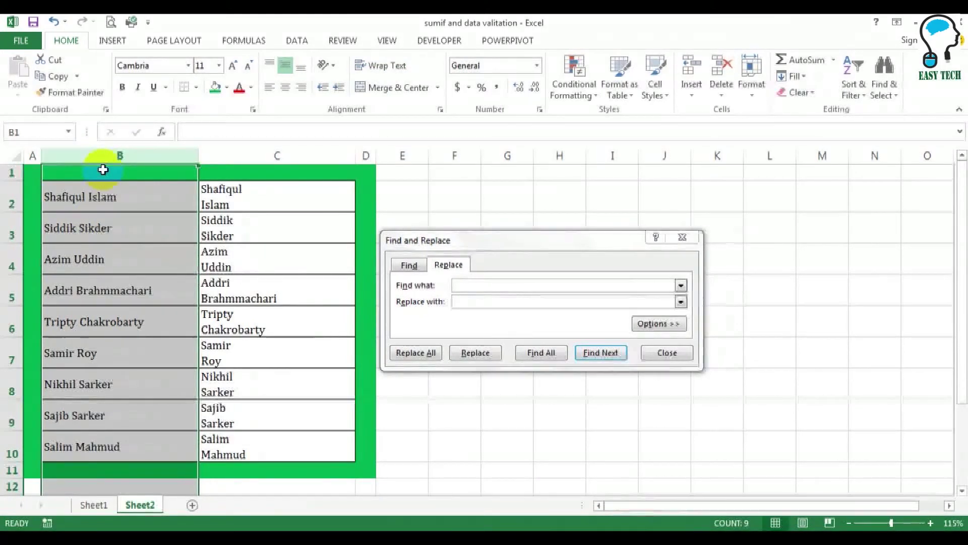
{"action": "left_click", "coordinate": [417, 353]}
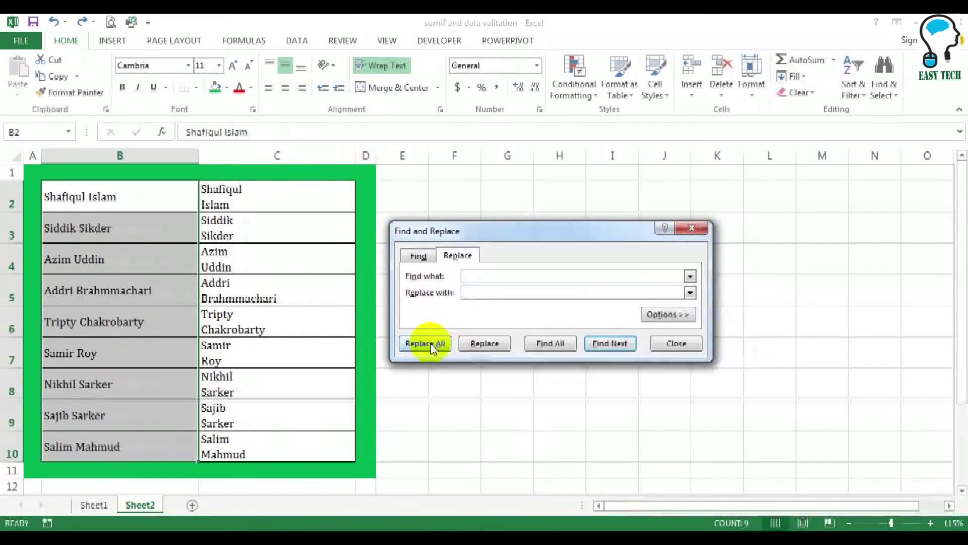
{"action": "left_click", "coordinate": [433, 347]}
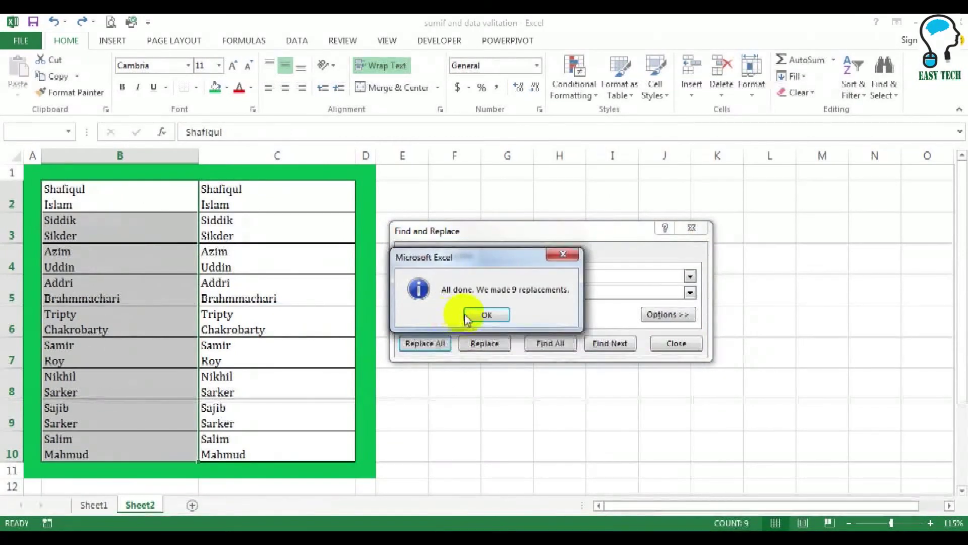
{"action": "left_click", "coordinate": [486, 315]}
{"action": "left_click_drag", "start_coordinate": [251, 222], "coordinate": [251, 444]}
{"action": "left_click_drag", "start_coordinate": [71, 208], "coordinate": [65, 439]}
{"action": "left_click_drag", "start_coordinate": [76, 190], "coordinate": [118, 462]}
{"action": "left_click", "coordinate": [108, 285]}
Replace every line break in the names in C2:C10 with a space.
{"action": "left_click", "coordinate": [491, 276]}
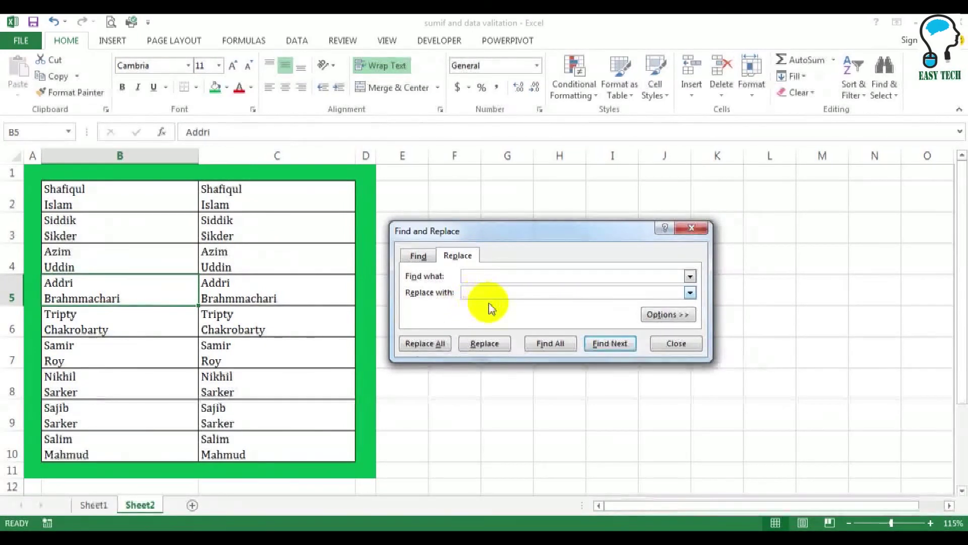
{"action": "left_click", "coordinate": [441, 292]}
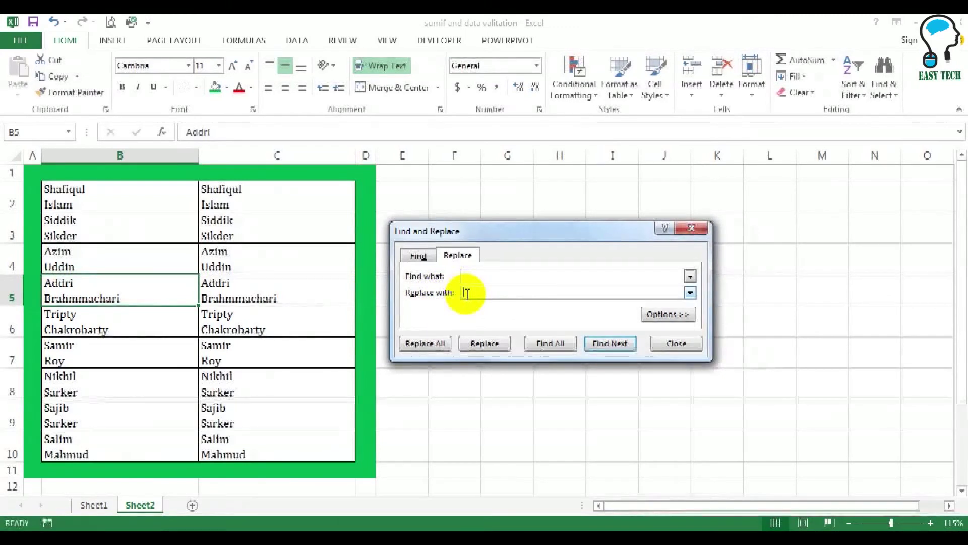
{"action": "left_click", "coordinate": [265, 204]}
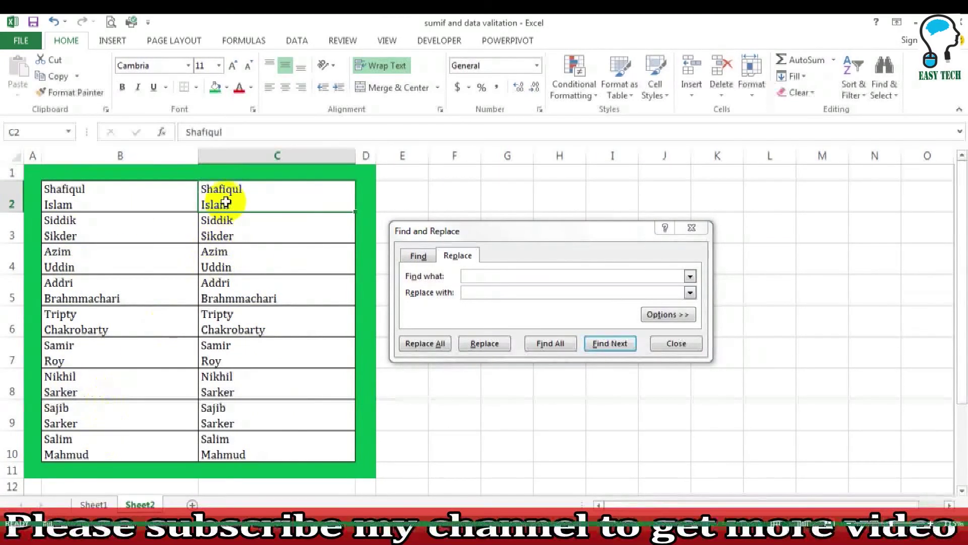
{"action": "left_click", "coordinate": [485, 276]}
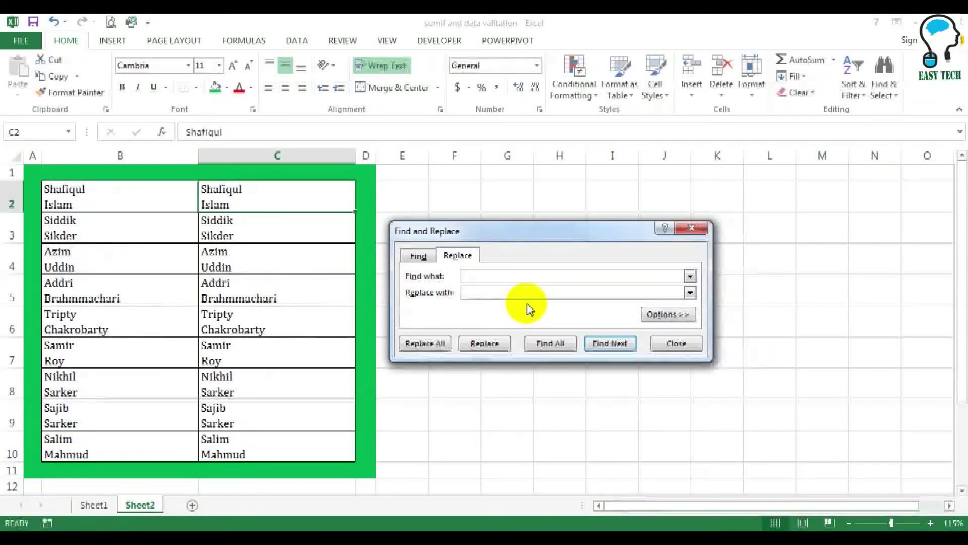
{"action": "left_click_drag", "start_coordinate": [273, 198], "coordinate": [266, 447]}
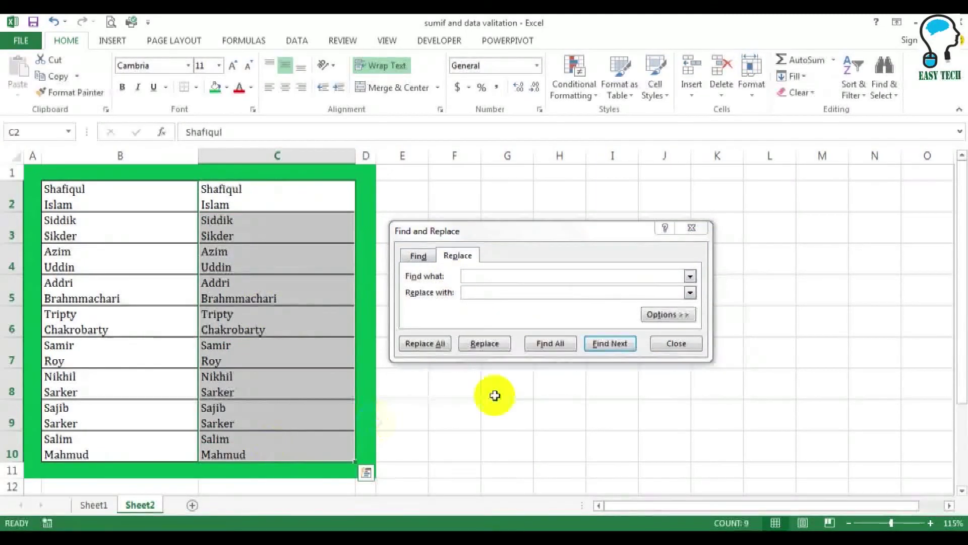
{"action": "left_click", "coordinate": [425, 343]}
{"action": "left_click", "coordinate": [485, 314]}
{"action": "left_click", "coordinate": [256, 198]}
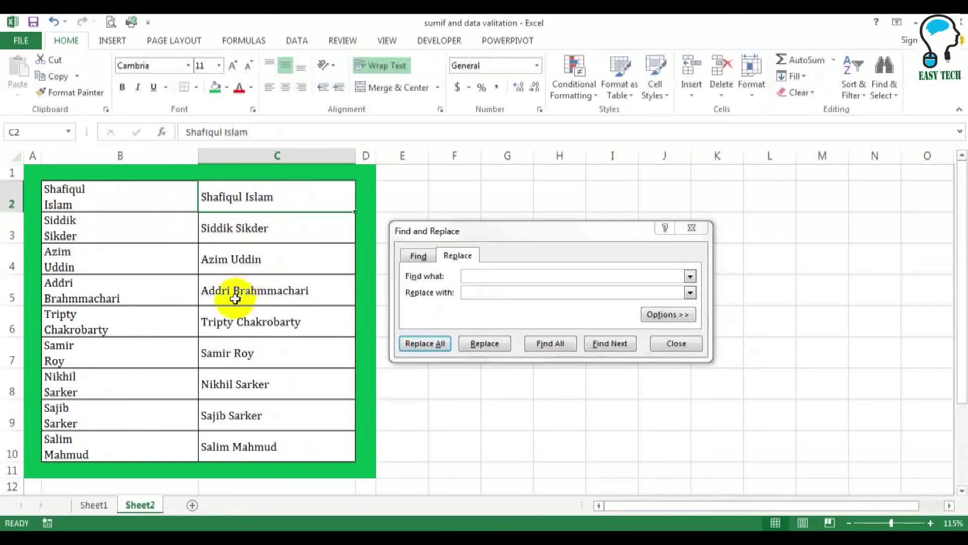
{"action": "left_click", "coordinate": [255, 153]}
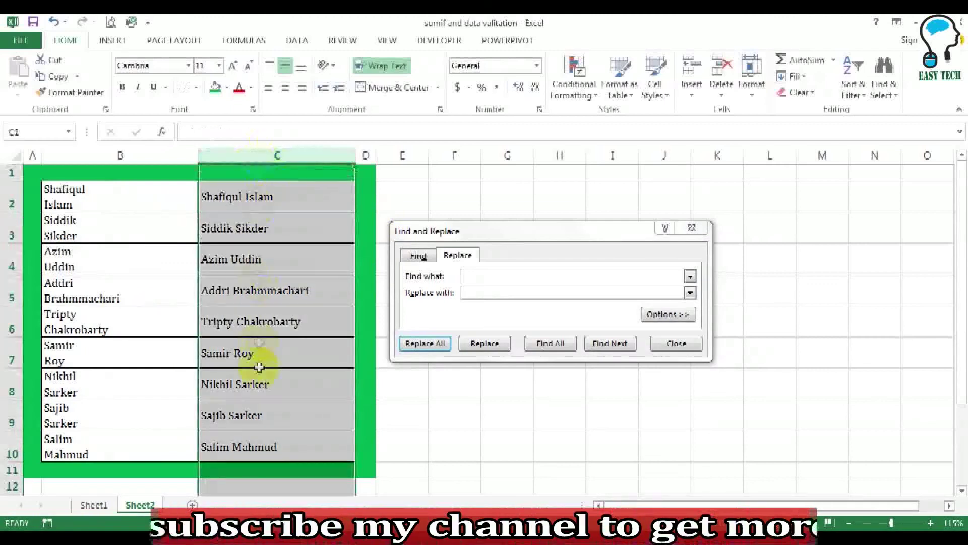